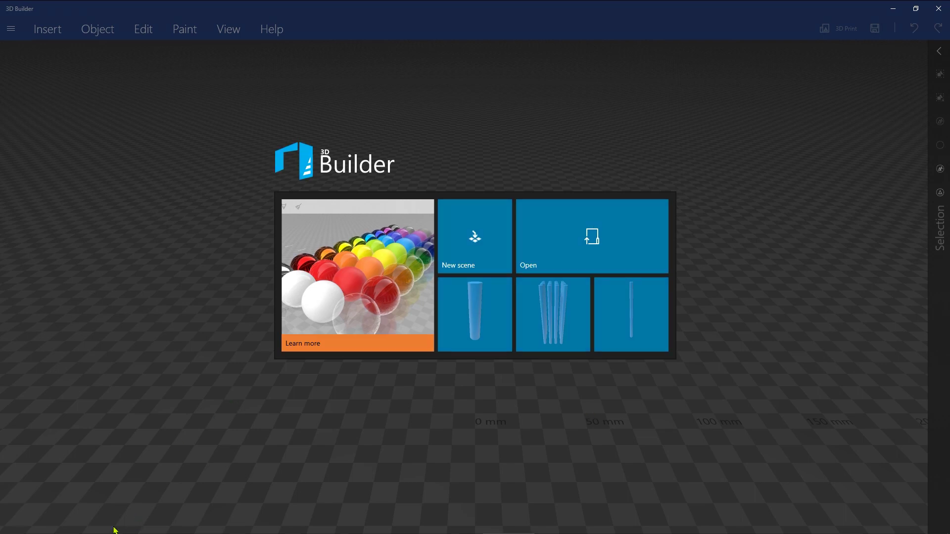
# Step: Search Windows for '3d builder', then focus the Google search box on a new Chrome tab
pyautogui.moveTo(115, 532)
pyautogui.click(35, 524)
pyautogui.write('3d')
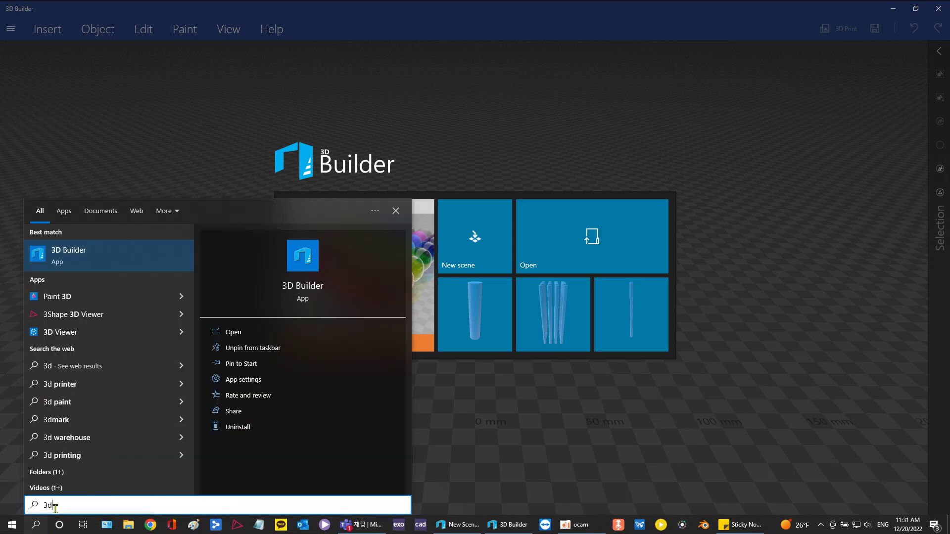
pyautogui.write(' builder')
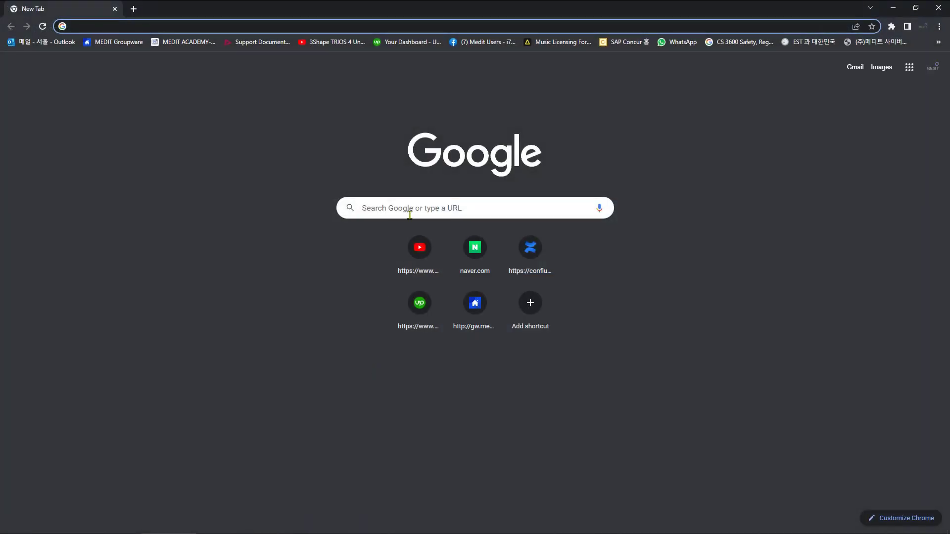
pyautogui.click(413, 207)
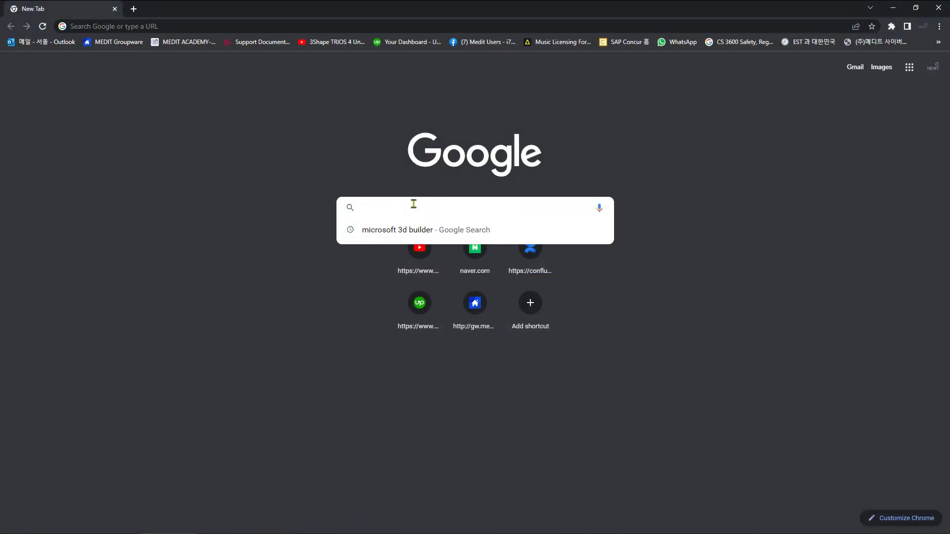
# Step: Search Google for 'microsoft 3d builder' and open the microsoft.com 3D Builder listing
pyautogui.click(488, 231)
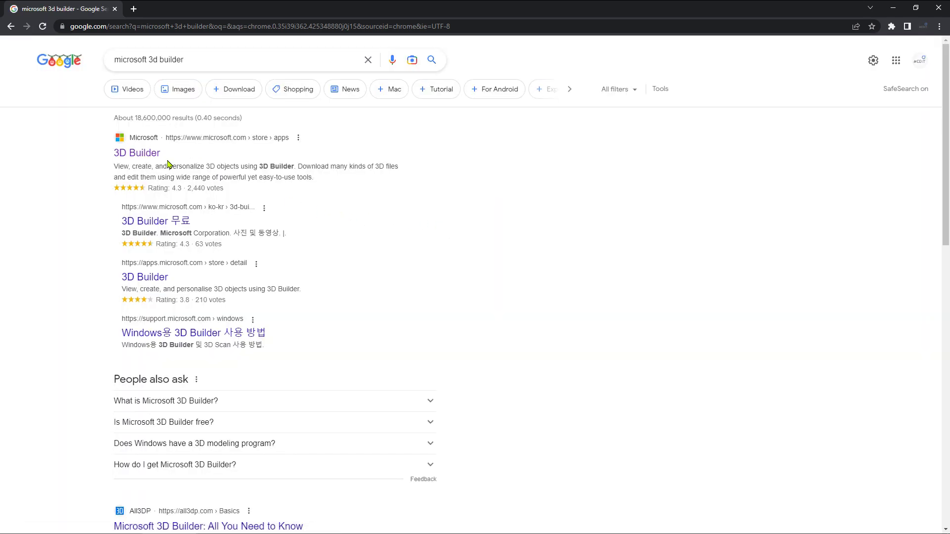
pyautogui.click(151, 157)
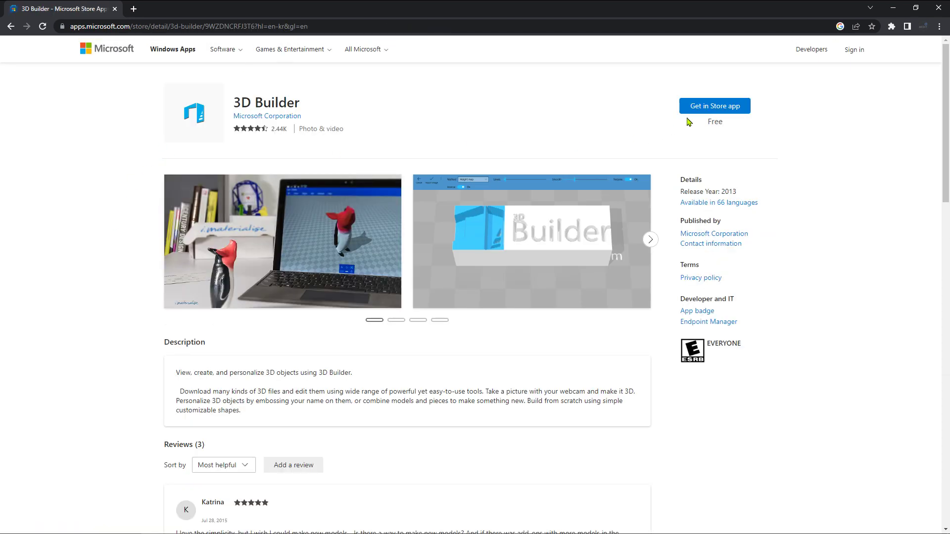
# Step: Get 3D Builder through the Microsoft Store app, install it and launch it
pyautogui.click(712, 107)
pyautogui.click(521, 108)
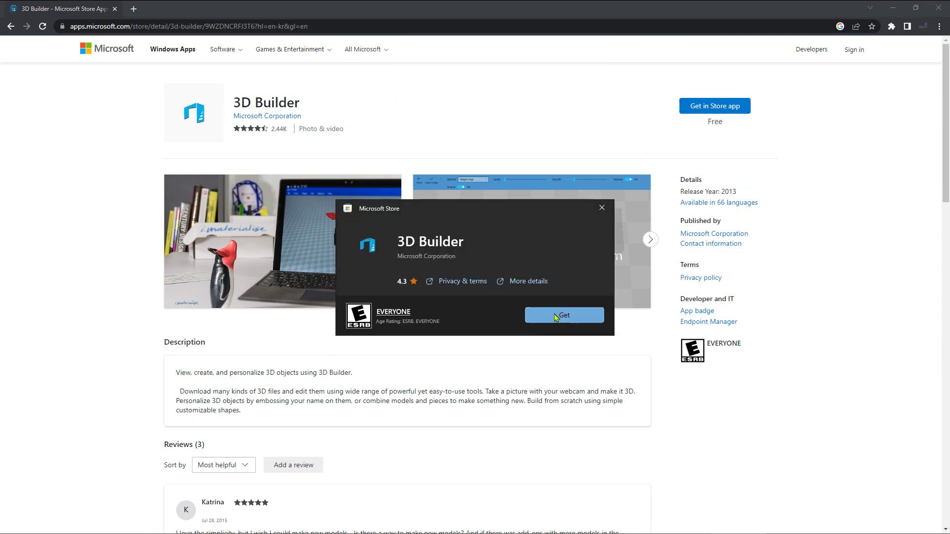
pyautogui.click(555, 315)
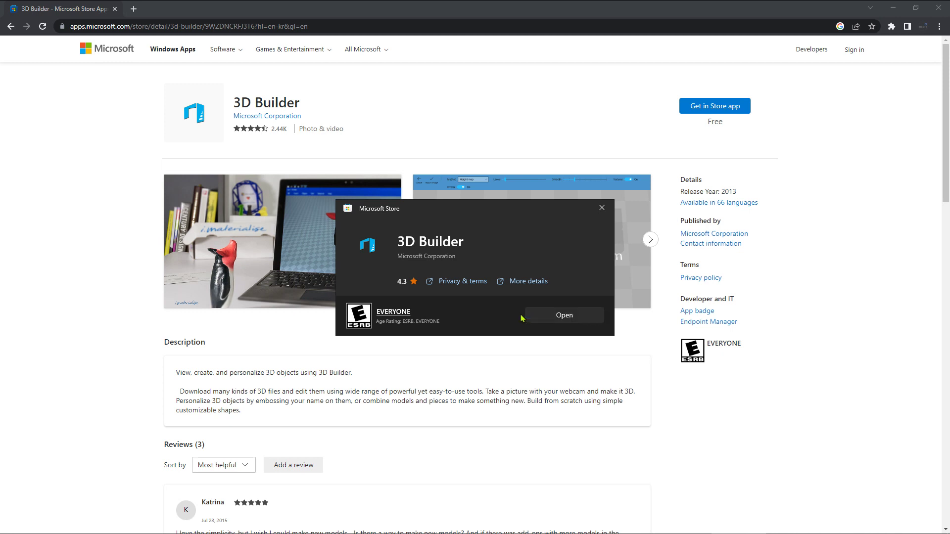
pyautogui.click(556, 315)
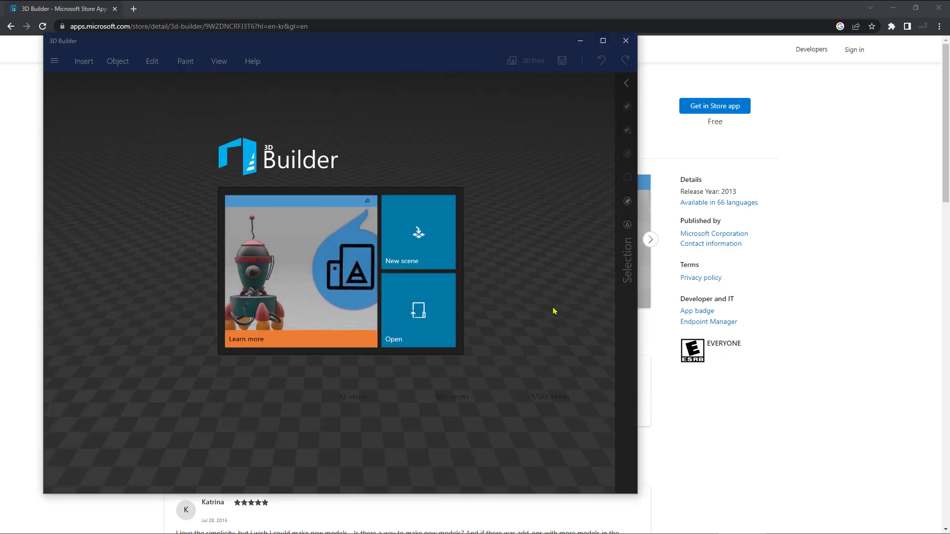
# Step: Maximize 3D Builder, start a new scene and insert a cylinder
pyautogui.click(597, 45)
pyautogui.click(555, 253)
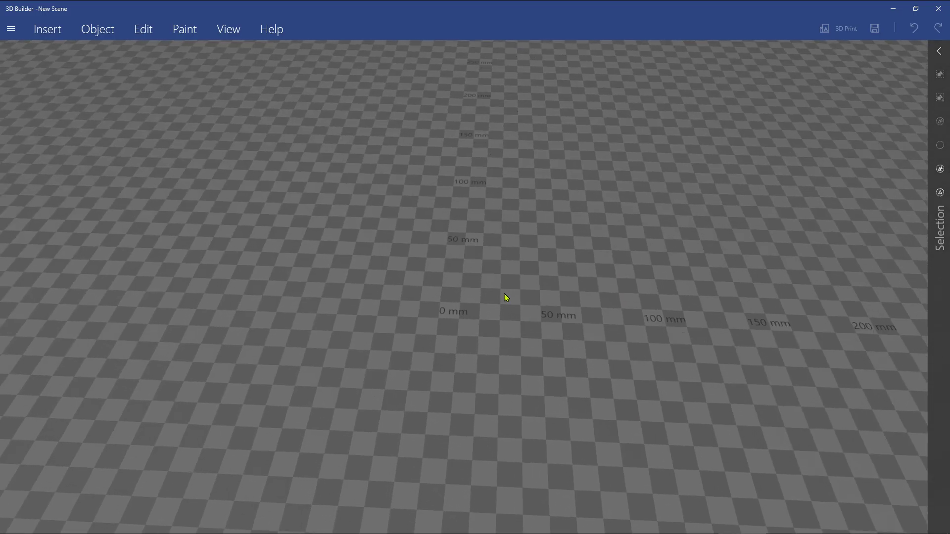
pyautogui.click(48, 29)
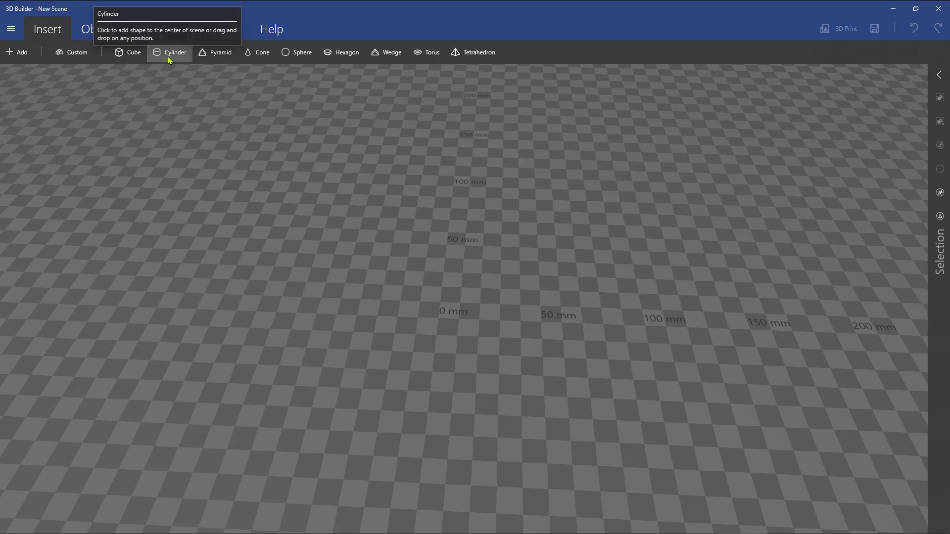
pyautogui.click(169, 58)
pyautogui.click(850, 231)
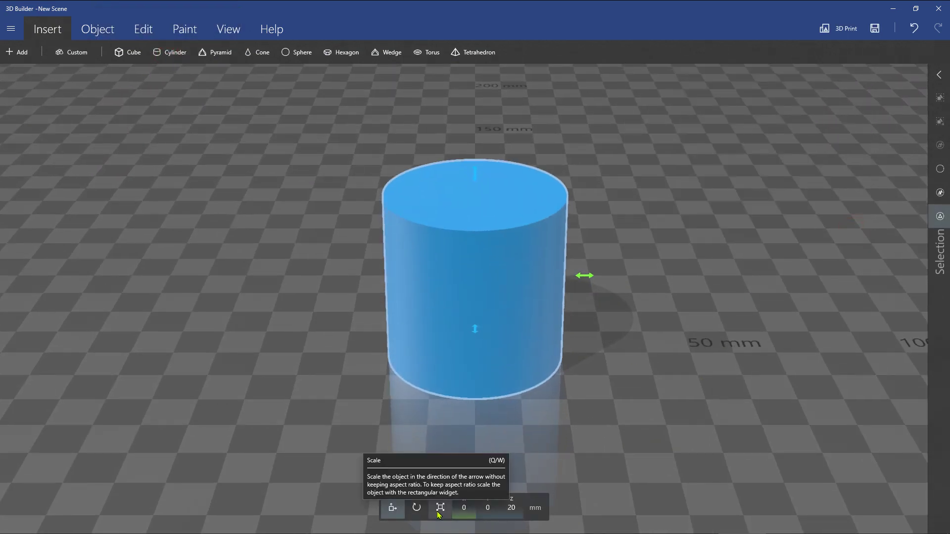
# Step: Scale the cylinder to X 4 mm, Y 4 mm and height 20 mm
pyautogui.click(438, 509)
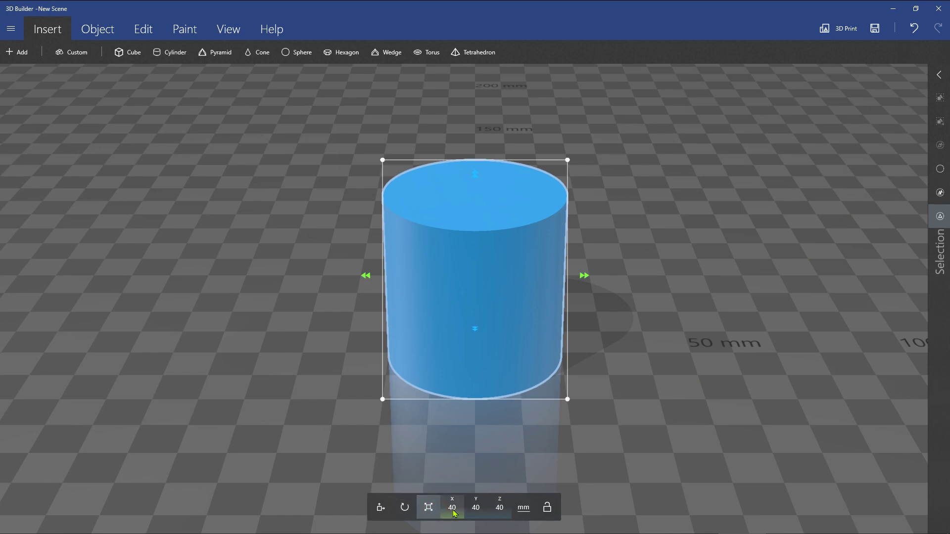
pyautogui.click(452, 509)
pyautogui.write('4')
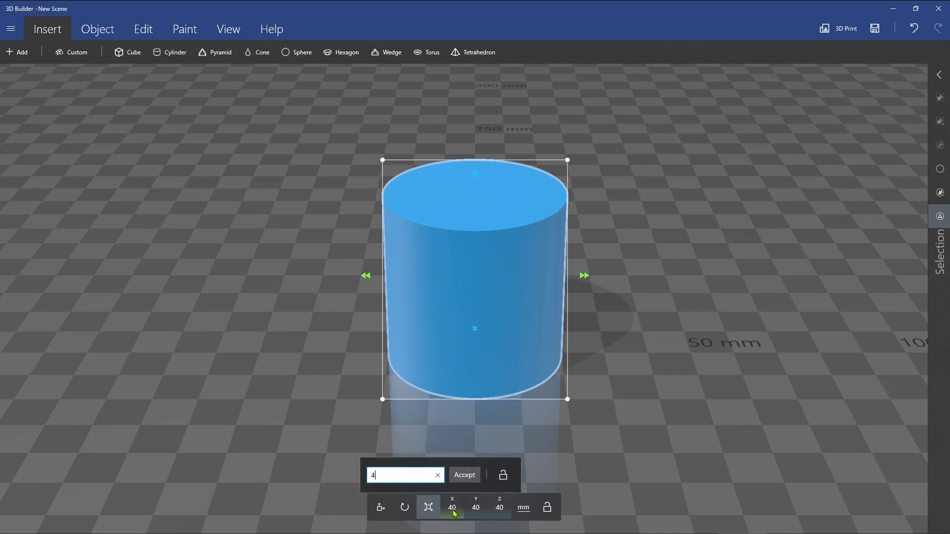
pyautogui.press('Return')
pyautogui.click(476, 507)
pyautogui.write('4')
pyautogui.click(470, 473)
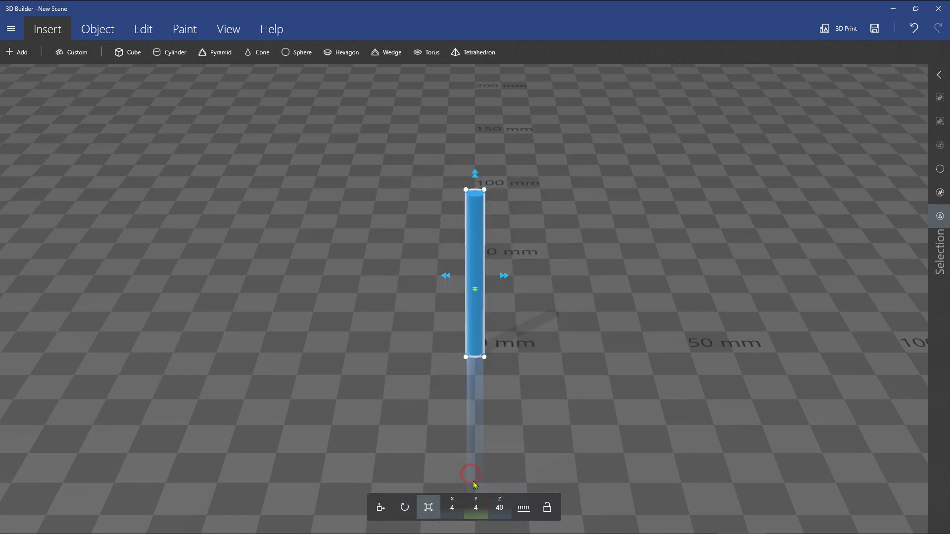
pyautogui.click(500, 508)
pyautogui.click(472, 476)
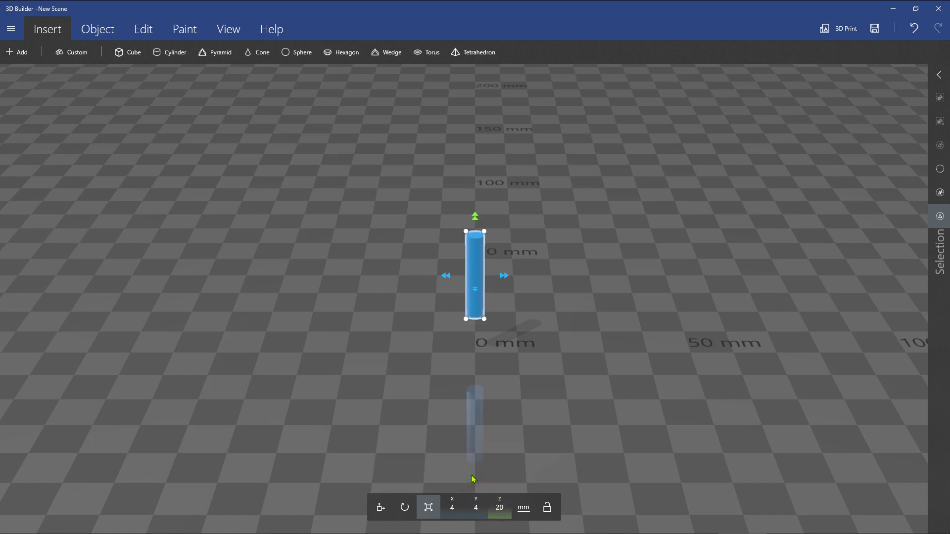
# Step: Raise the cylinder to Z position 10 and orbit the view around it
pyautogui.click(377, 507)
pyautogui.click(511, 507)
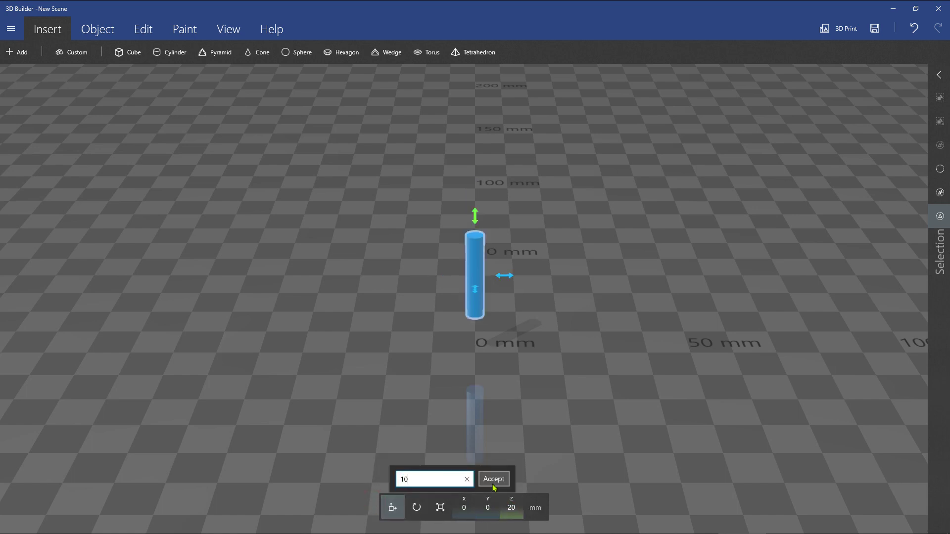
pyautogui.scroll(4, 512, 382)
pyautogui.moveTo(512, 382); pyautogui.dragTo(473, 418)
pyautogui.scroll(-2, 471, 413)
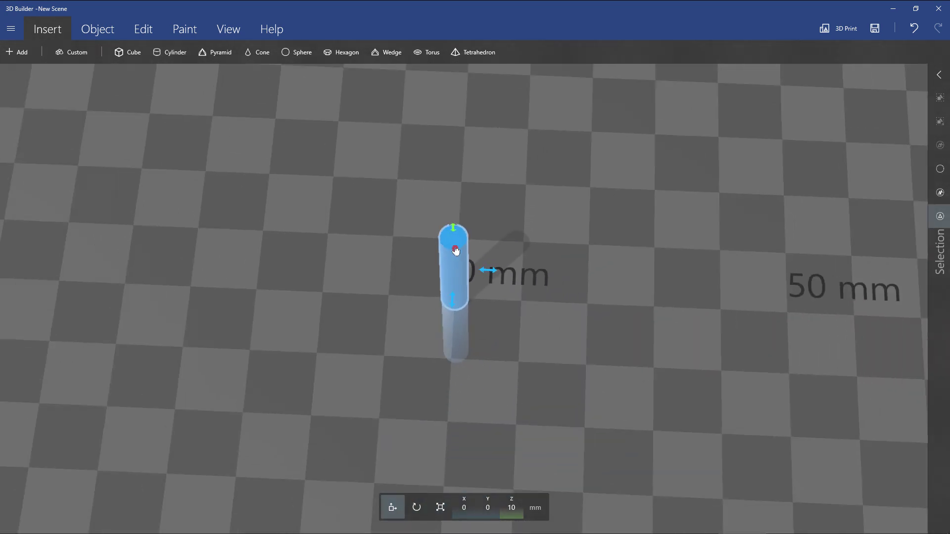
# Step: Paste a second cylinder and move it beside the original
pyautogui.click(228, 28)
pyautogui.click(98, 28)
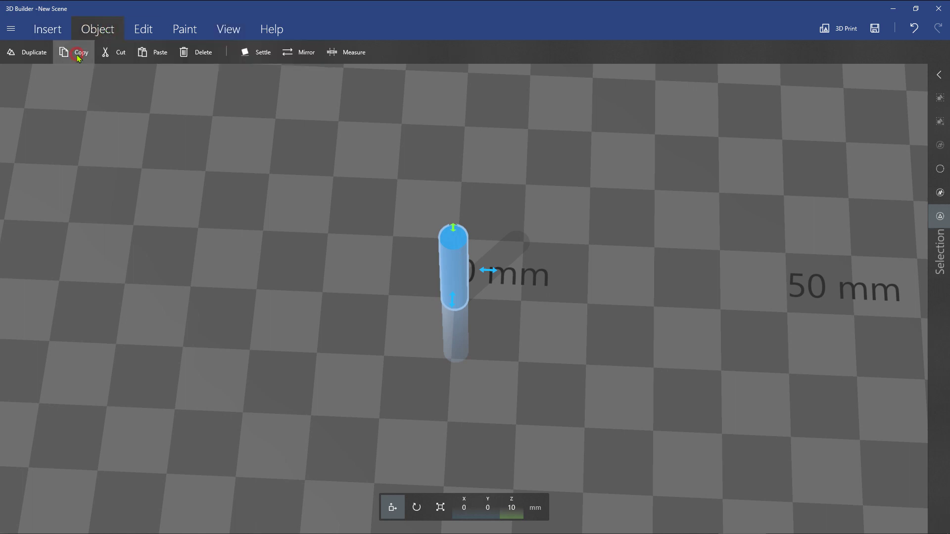
pyautogui.click(154, 52)
pyautogui.moveTo(424, 269); pyautogui.dragTo(428, 301)
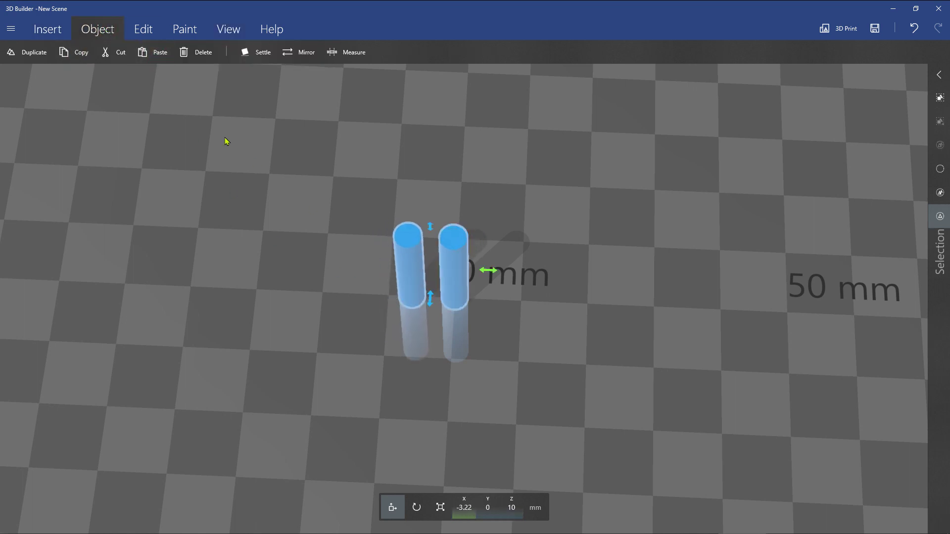
# Step: Copy and paste the pair of cylinders to form a row of four
pyautogui.click(81, 52)
pyautogui.click(158, 52)
pyautogui.moveTo(379, 276); pyautogui.dragTo(403, 269)
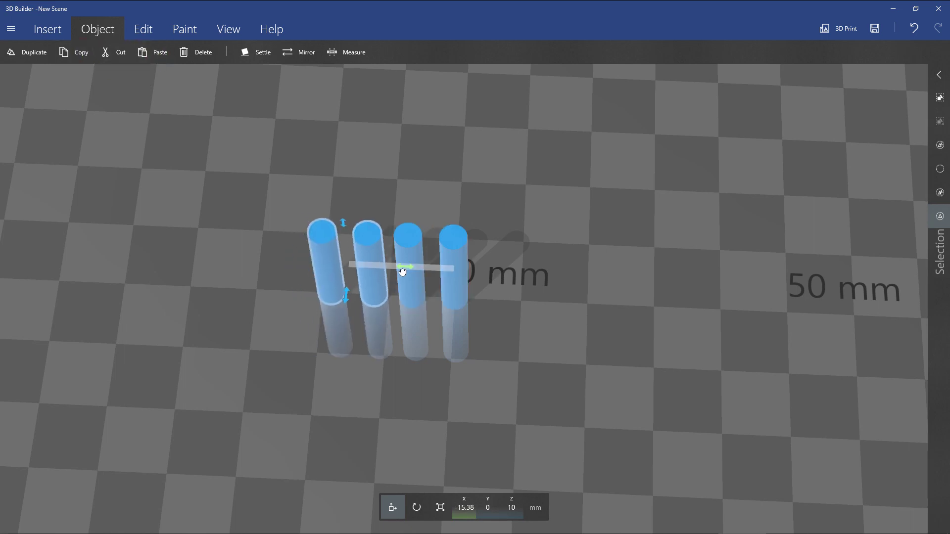
pyautogui.moveTo(403, 269)
pyautogui.mouseDown(button='right')
pyautogui.moveTo(451, 377)
pyautogui.moveTo(451, 195)
pyautogui.moveTo(452, 390)
pyautogui.moveTo(282, 191)
pyautogui.moveTo(502, 314)
pyautogui.mouseUp(button='right')
pyautogui.moveTo(440, 274); pyautogui.dragTo(358, 239, button='right')
pyautogui.moveTo(359, 238); pyautogui.dragTo(320, 277)
pyautogui.press('alt')
# Step: Duplicate the row of four and align the copy as a parallel row in front
pyautogui.click(75, 52)
pyautogui.click(153, 51)
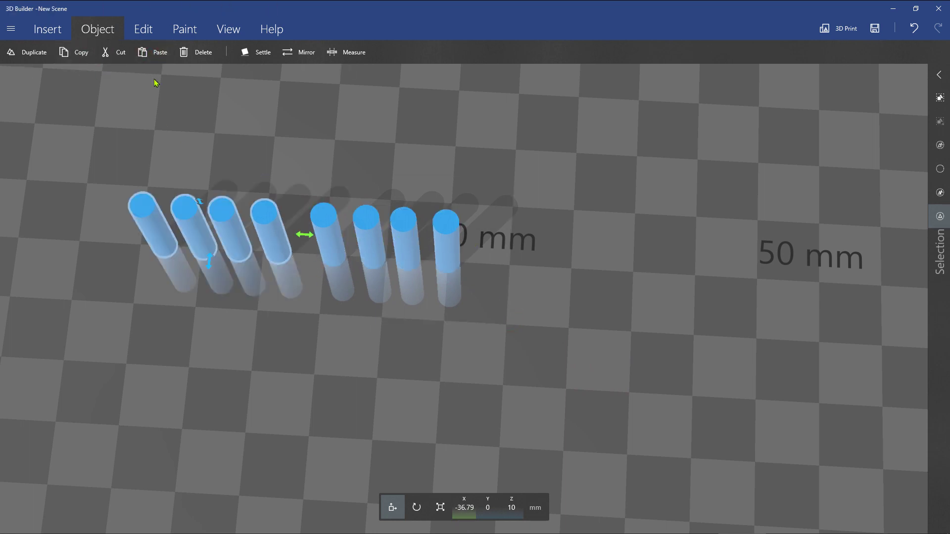
pyautogui.moveTo(206, 262); pyautogui.dragTo(199, 318)
pyautogui.moveTo(299, 288); pyautogui.dragTo(475, 301)
pyautogui.moveTo(485, 345); pyautogui.dragTo(497, 395, button='right')
pyautogui.moveTo(468, 284); pyautogui.dragTo(477, 286)
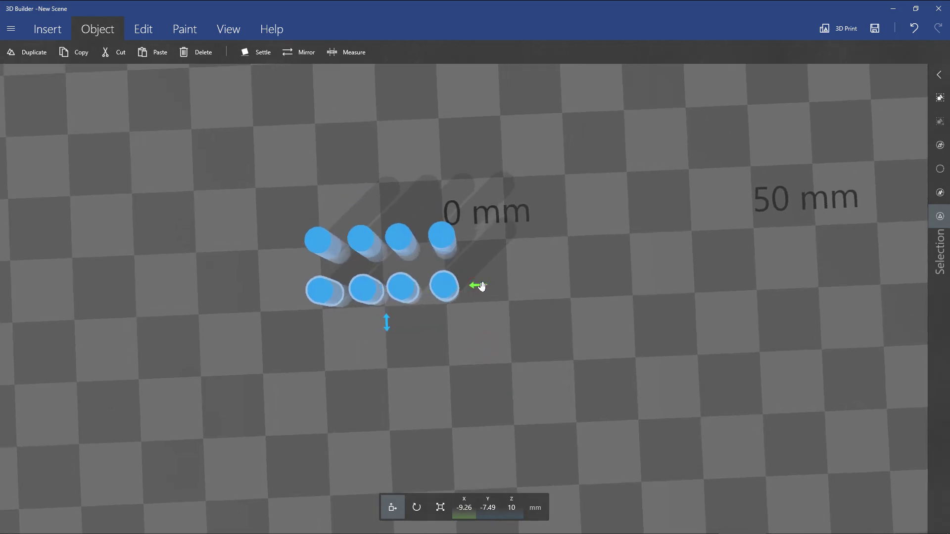
pyautogui.moveTo(477, 287); pyautogui.dragTo(505, 214, button='right')
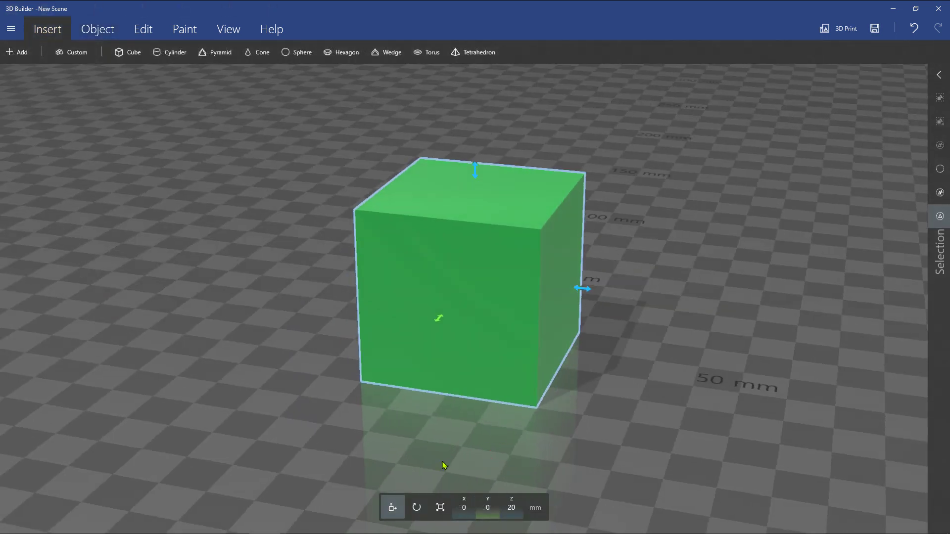
# Step: Resize the cube to 10 × 10 × 10 mm
pyautogui.click(440, 507)
pyautogui.click(452, 513)
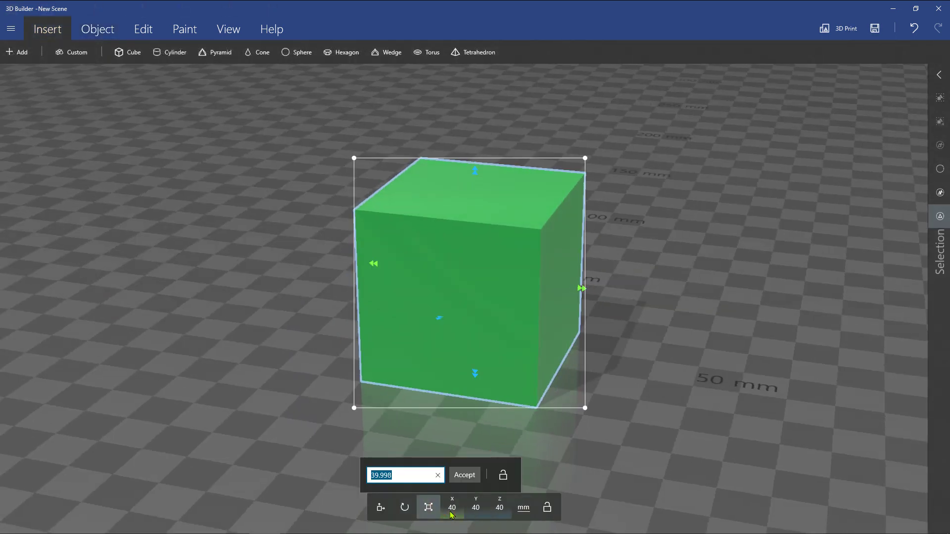
pyautogui.write('10')
pyautogui.press('Return')
pyautogui.click(475, 509)
pyautogui.write('10')
pyautogui.press('Return')
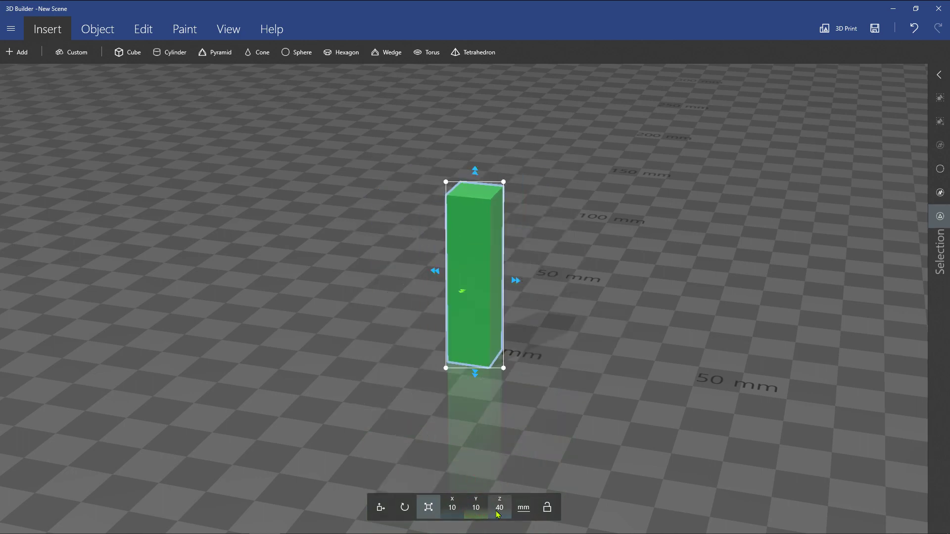
pyautogui.click(499, 510)
pyautogui.write('10')
pyautogui.press('Return')
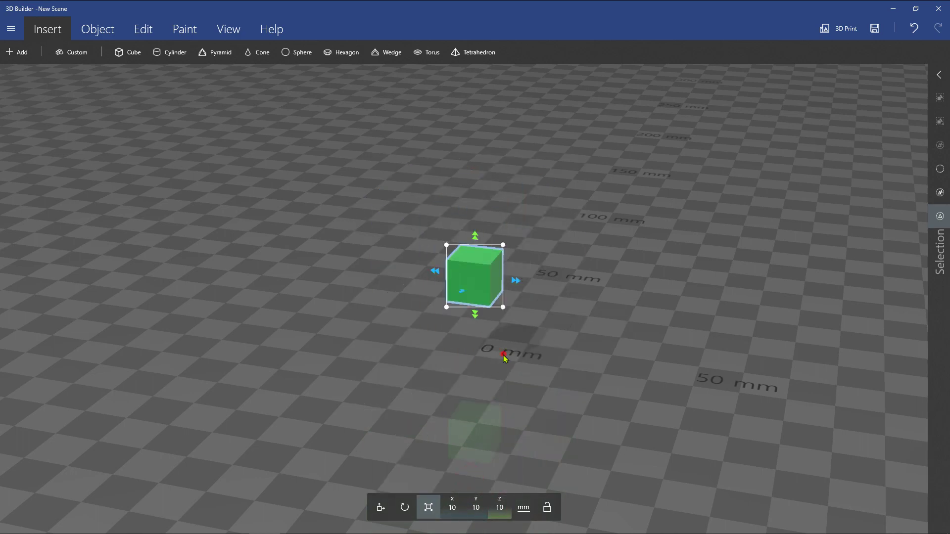
pyautogui.moveTo(502, 356); pyautogui.dragTo(464, 415)
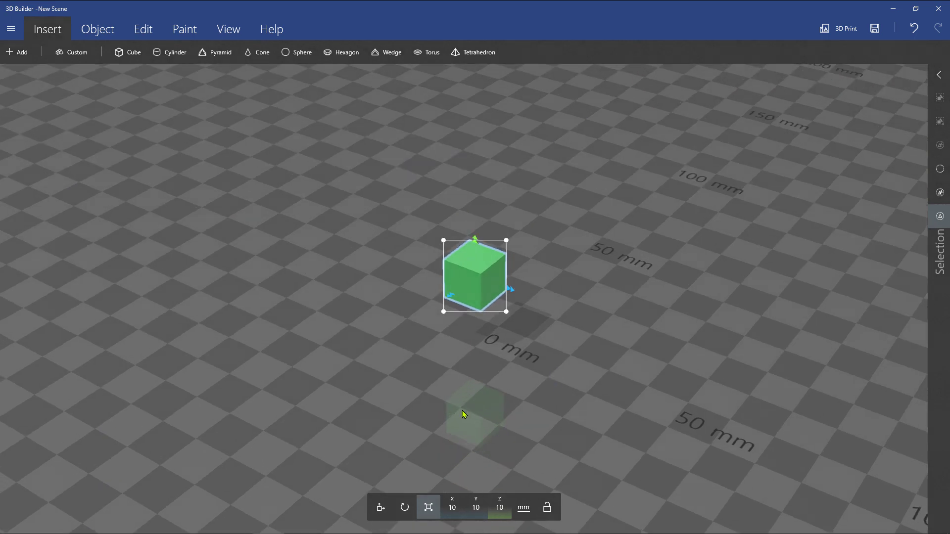
pyautogui.click(11, 29)
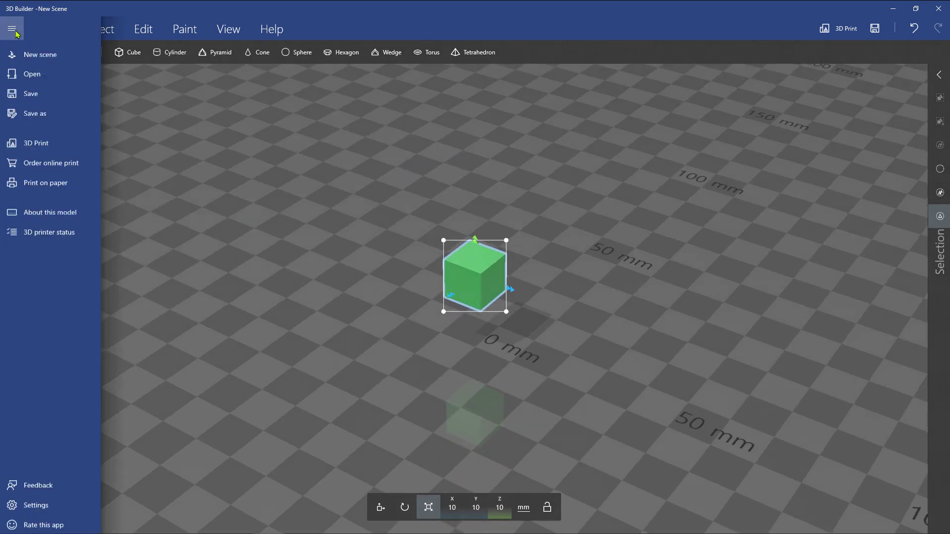
# Step: Save the model as Block.stl in STL format in the 3D Objects folder
pyautogui.click(35, 115)
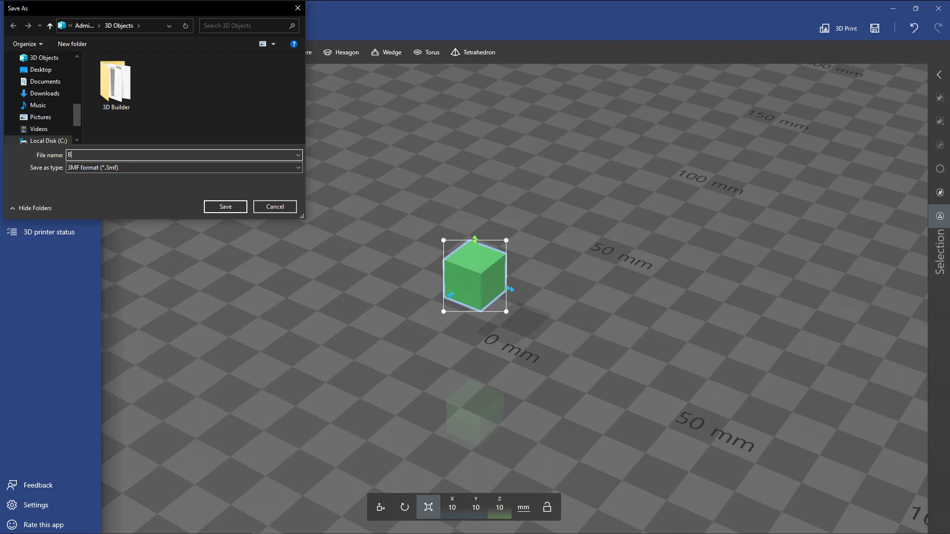
pyautogui.click(117, 168)
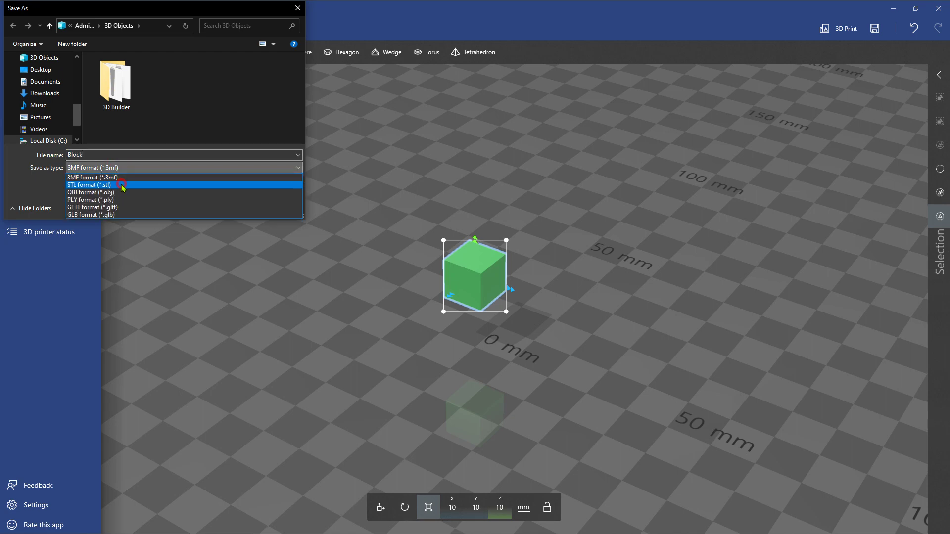
pyautogui.click(123, 186)
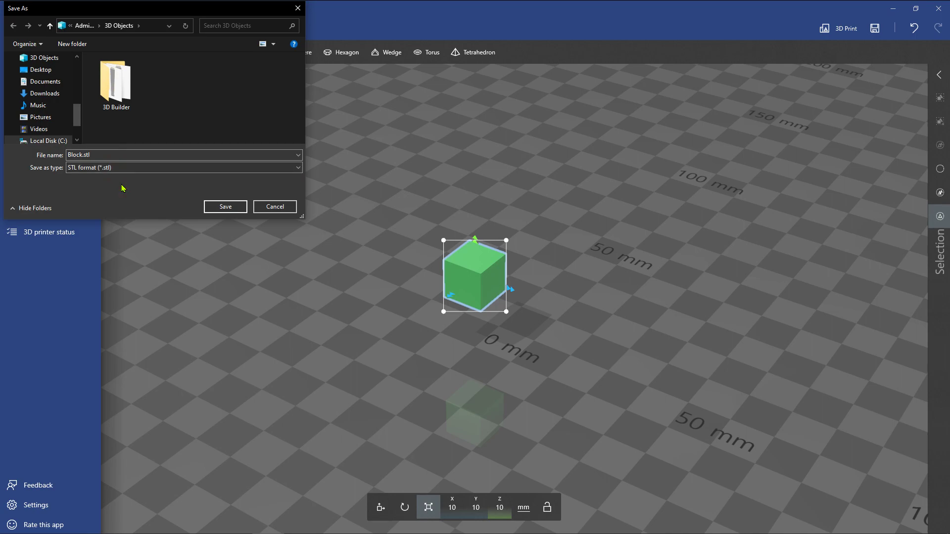
pyautogui.click(226, 207)
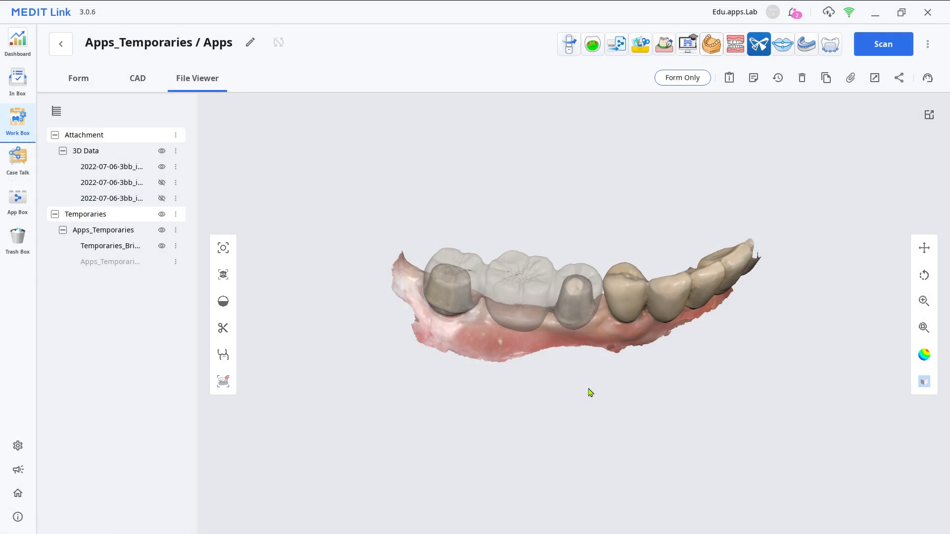
# Step: Attach 4mm diameter.stl to the Apps_Temporaries case and check the cylinder beside the jaw scans
pyautogui.click(858, 79)
pyautogui.scroll(-10, 413, 227)
pyautogui.doubleClick(121, 248)
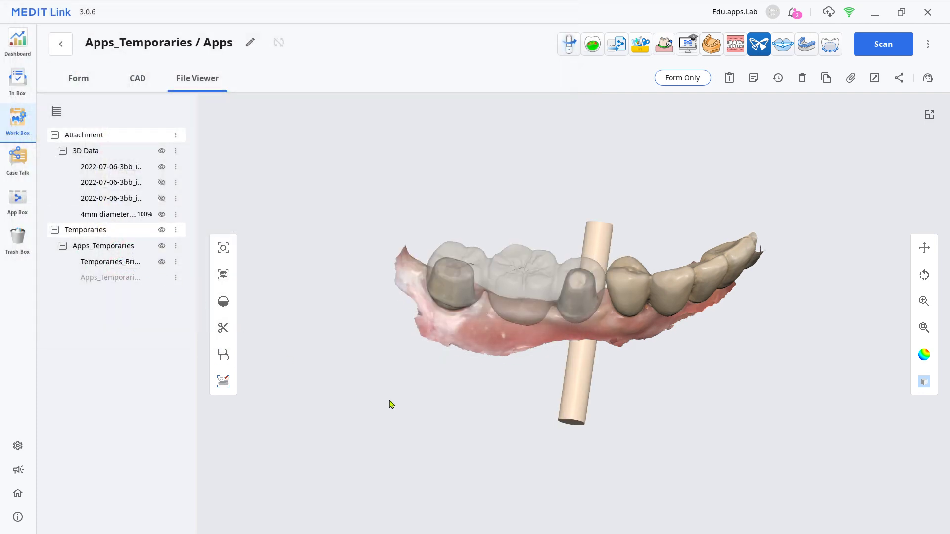
pyautogui.moveTo(496, 385); pyautogui.dragTo(519, 413, button='right')
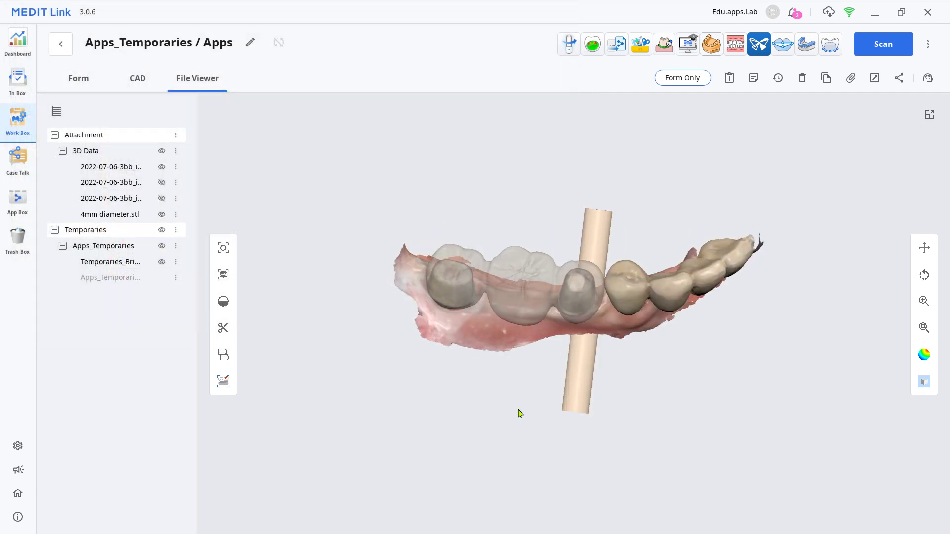
pyautogui.click(642, 52)
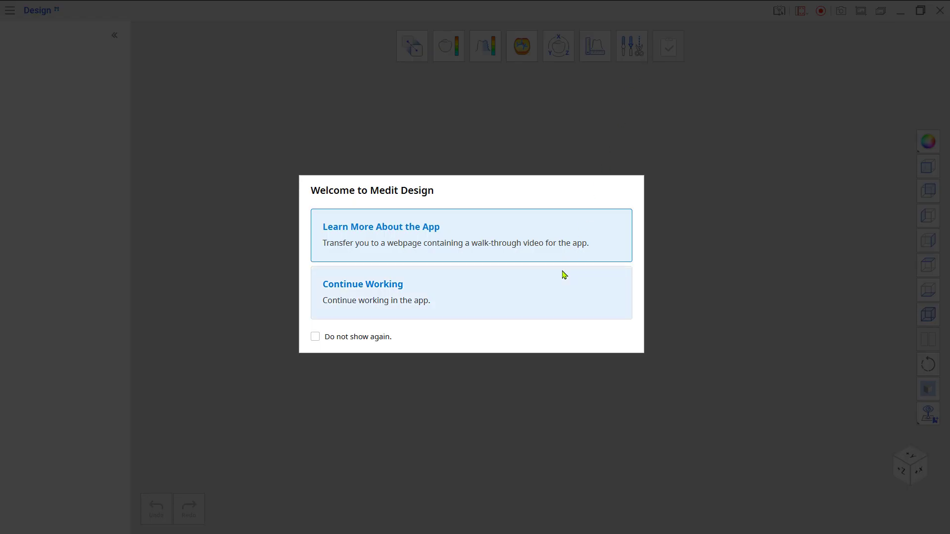
# Step: Continue working in Medit Design and import the Apps_Temporaries cylinder, scans and bridge
pyautogui.click(560, 282)
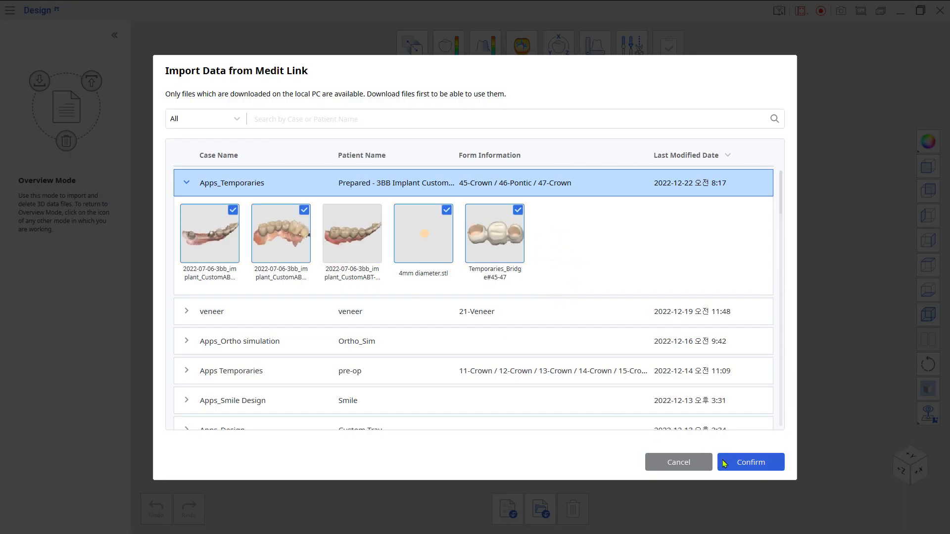
pyautogui.click(728, 463)
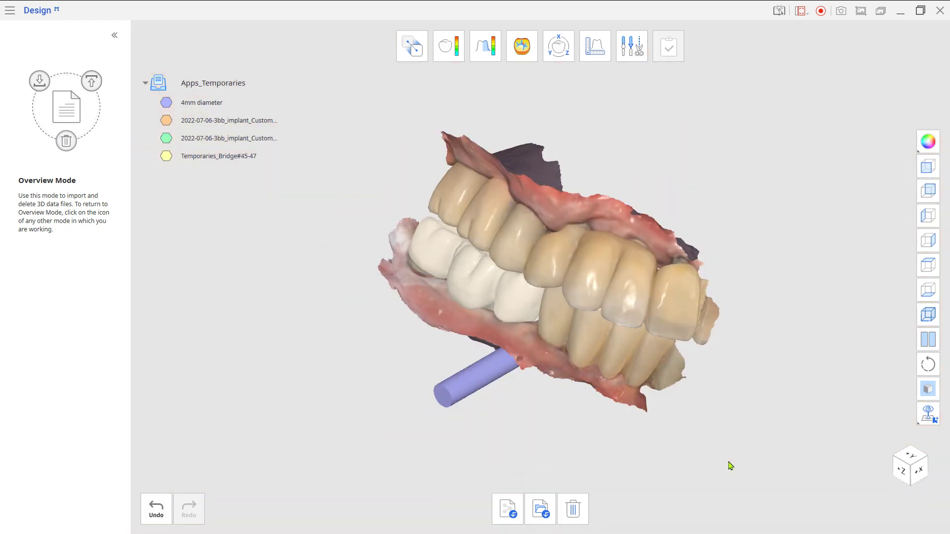
pyautogui.moveTo(722, 424); pyautogui.dragTo(603, 419, button='right')
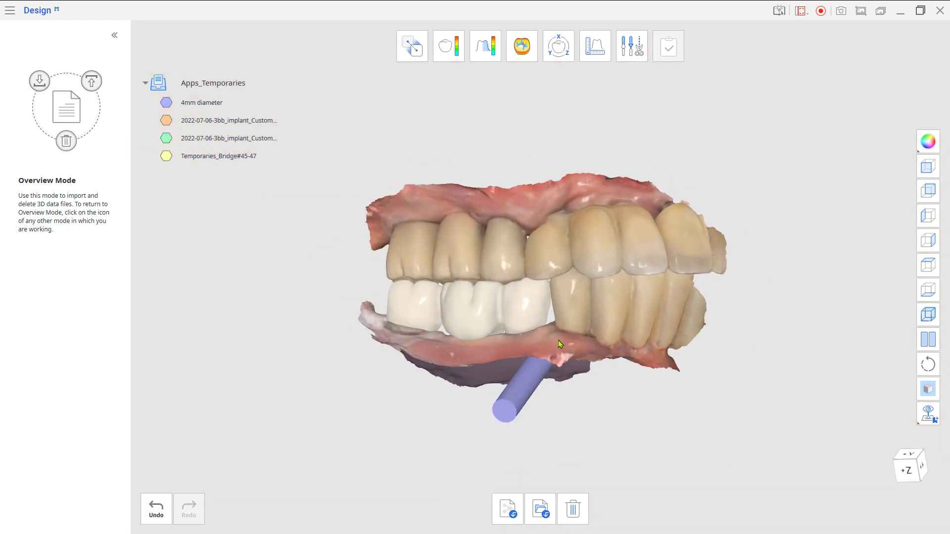
pyautogui.click(566, 58)
# Step: Select 4mm diameter for transformation and hide the upper jaw and temporary bridge
pyautogui.click(299, 165)
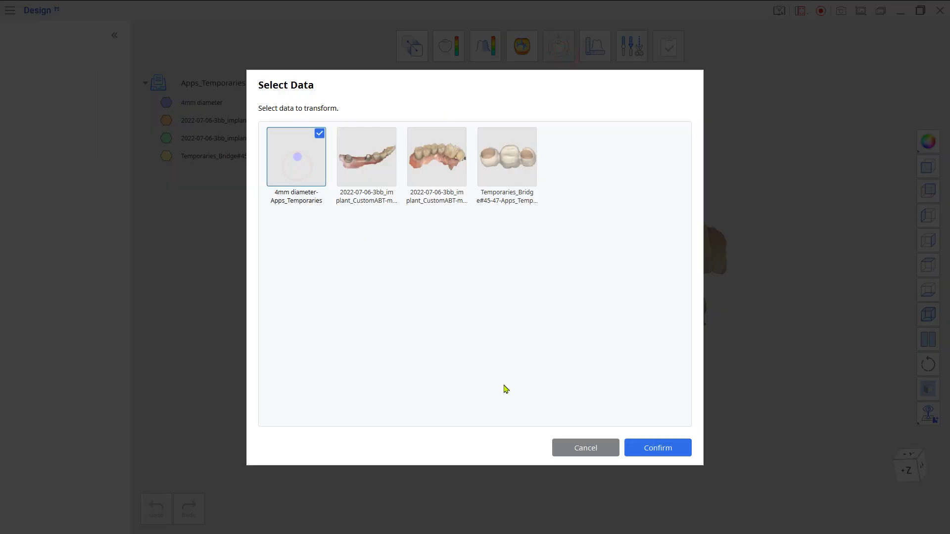
pyautogui.click(652, 451)
pyautogui.click(167, 138)
pyautogui.click(166, 156)
# Step: Drag the cylinder down into the implant opening of the lower jaw
pyautogui.moveTo(608, 277); pyautogui.dragTo(583, 276, button='right')
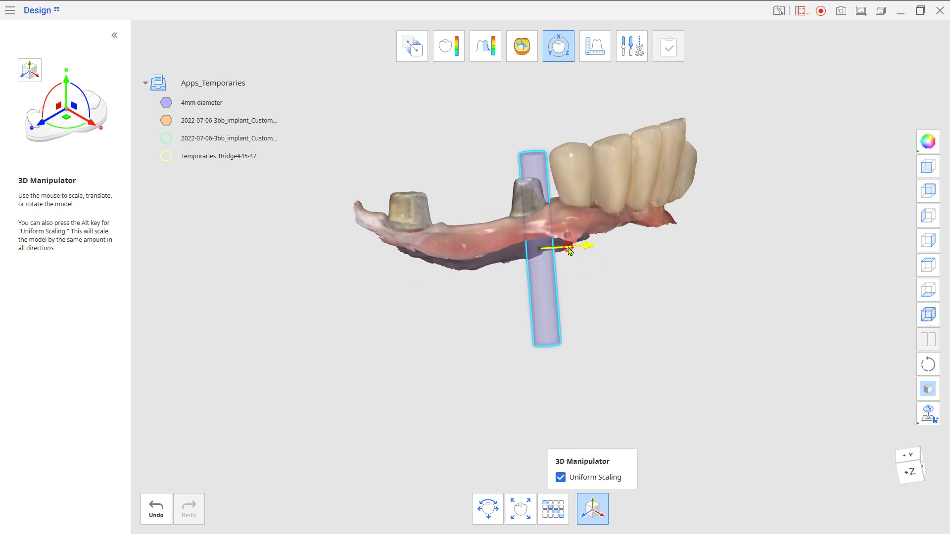
pyautogui.moveTo(566, 238); pyautogui.dragTo(588, 349, button='right')
pyautogui.scroll(3, 562, 314)
pyautogui.moveTo(562, 314); pyautogui.dragTo(556, 434, button='right')
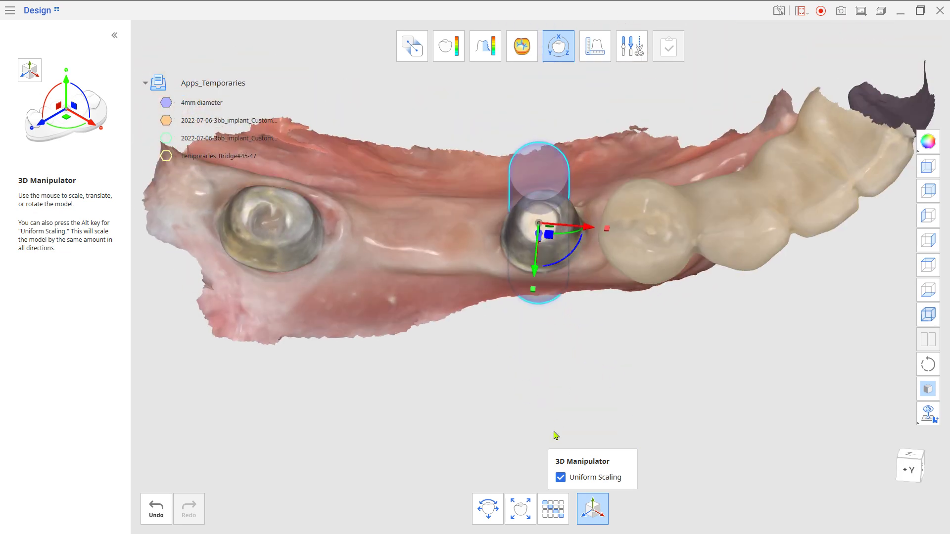
pyautogui.scroll(1, 542, 289)
pyautogui.moveTo(540, 218); pyautogui.dragTo(539, 252)
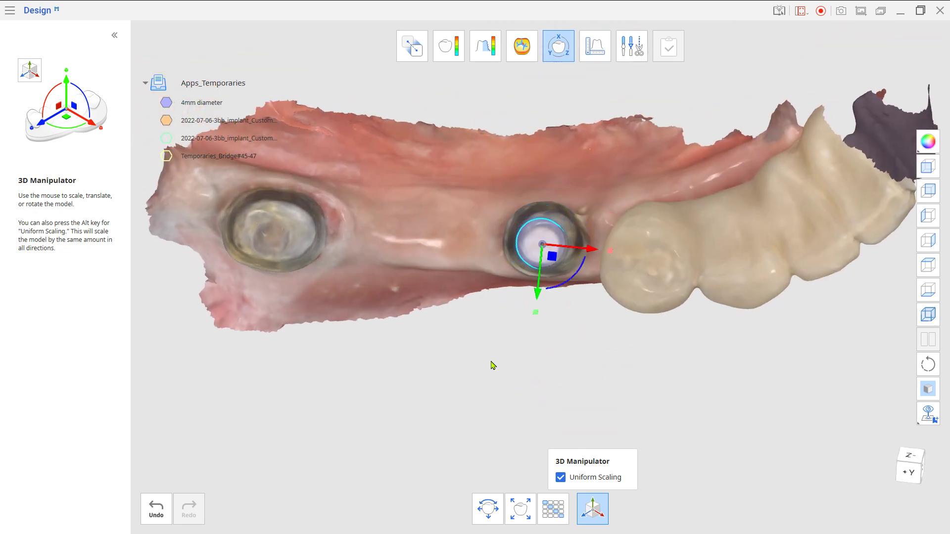
pyautogui.moveTo(536, 277); pyautogui.dragTo(484, 276, button='right')
pyautogui.click(632, 50)
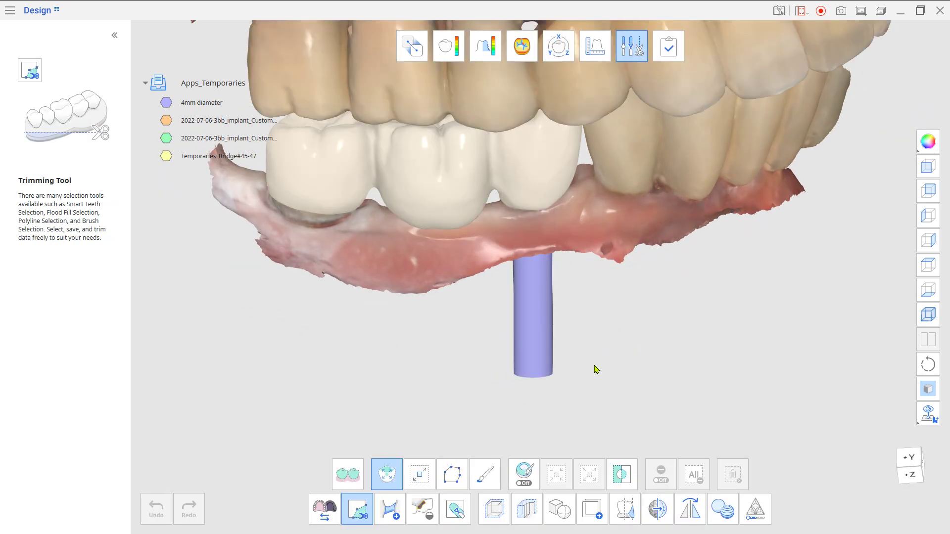
# Step: Hide the mandibular and maxillary implant scans and the temporary bridge
pyautogui.click(166, 120)
pyautogui.click(166, 138)
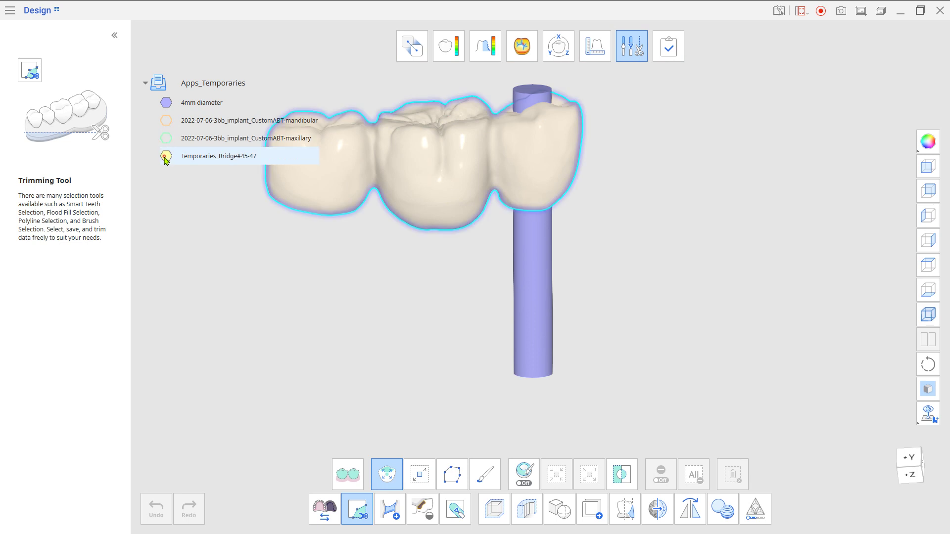
pyautogui.click(166, 156)
# Step: Duplicate the 4mm cylinder with a polygon selection, keeping the name '4mm diameter-duplicated'
pyautogui.click(589, 506)
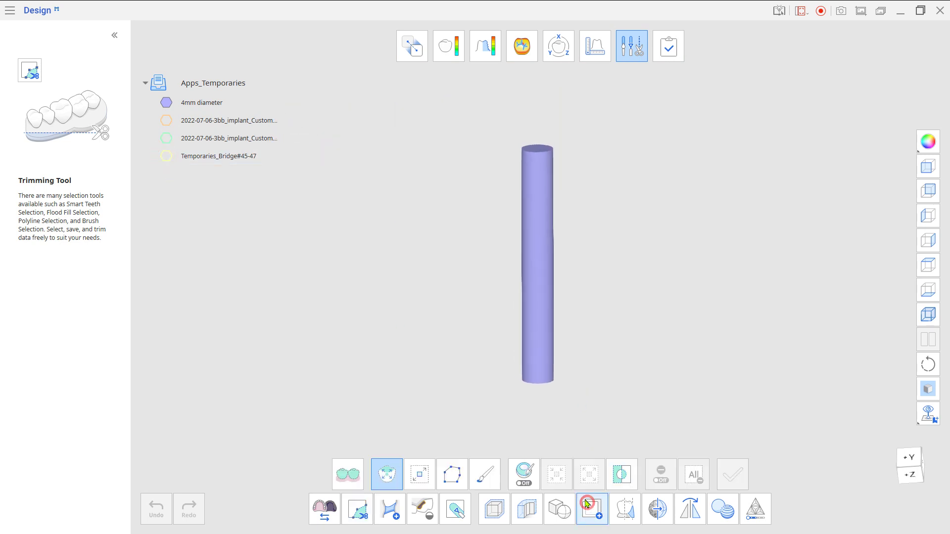
pyautogui.click(452, 474)
pyautogui.click(503, 79)
pyautogui.click(453, 267)
pyautogui.click(462, 321)
pyautogui.click(514, 409)
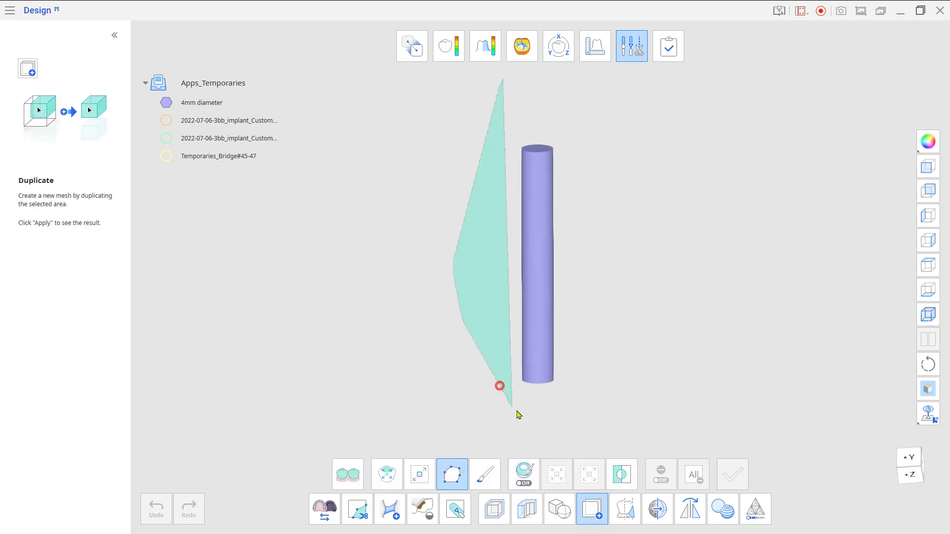
pyautogui.click(591, 417)
pyautogui.doubleClick(633, 232)
pyautogui.click(732, 474)
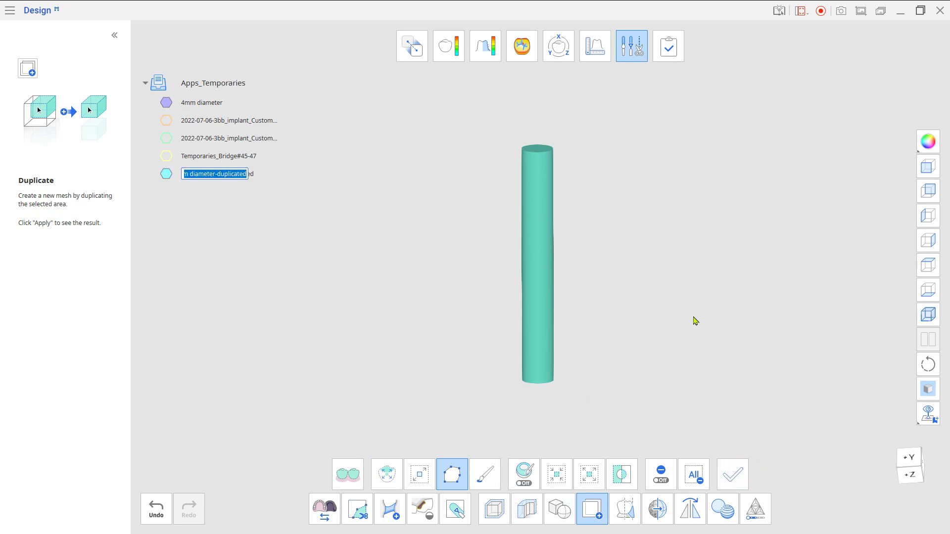
pyautogui.click(692, 314)
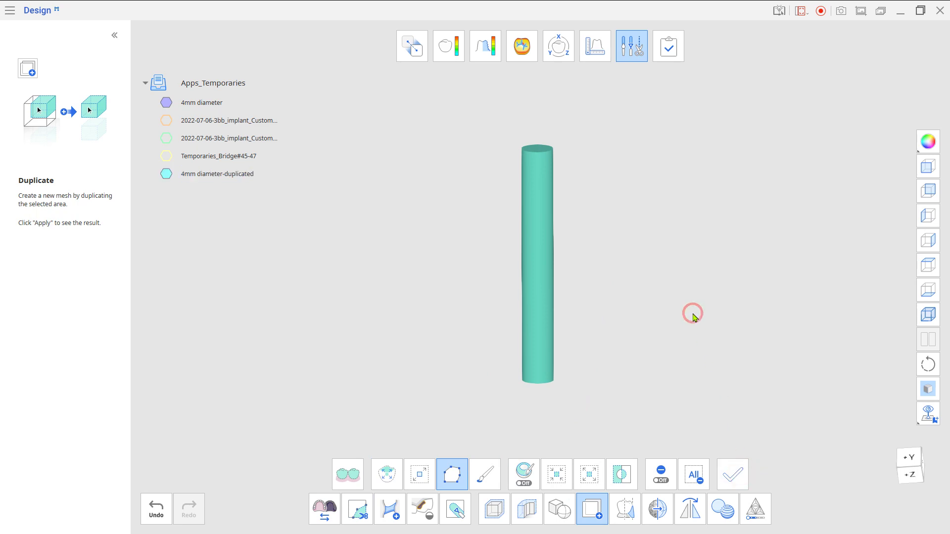
# Step: Make the duplicated cylinder translucent and move it into the left implant site
pyautogui.click(558, 46)
pyautogui.click(636, 448)
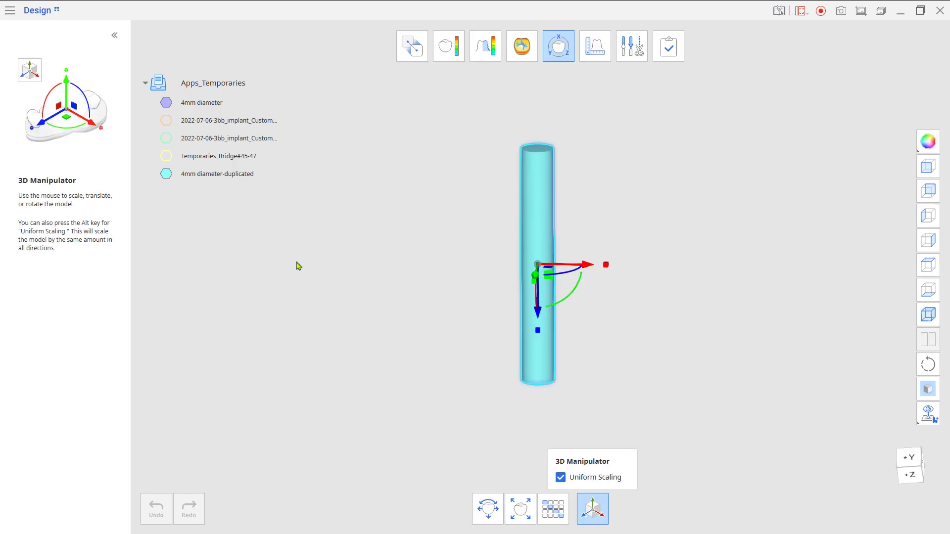
pyautogui.click(166, 120)
pyautogui.moveTo(207, 174); pyautogui.dragTo(224, 176)
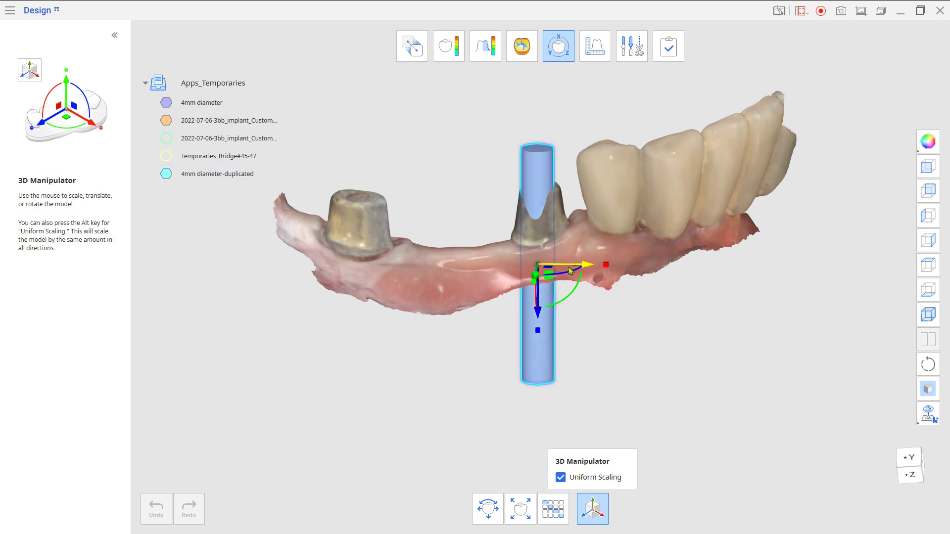
pyautogui.moveTo(564, 257); pyautogui.dragTo(409, 254)
pyautogui.moveTo(409, 254); pyautogui.dragTo(418, 351, button='right')
pyautogui.scroll(5, 430, 233)
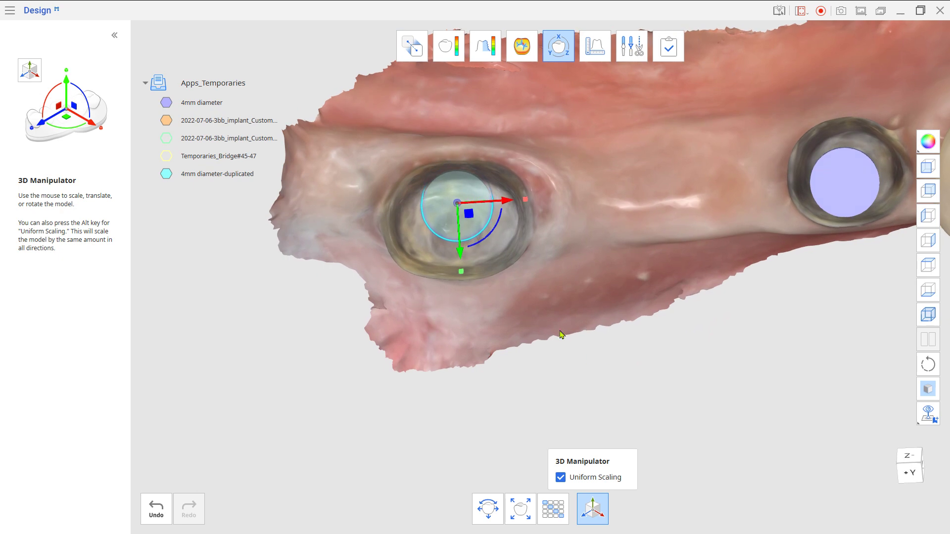
pyautogui.moveTo(680, 434); pyautogui.dragTo(646, 298, button='right')
pyautogui.moveTo(474, 288); pyautogui.dragTo(472, 272)
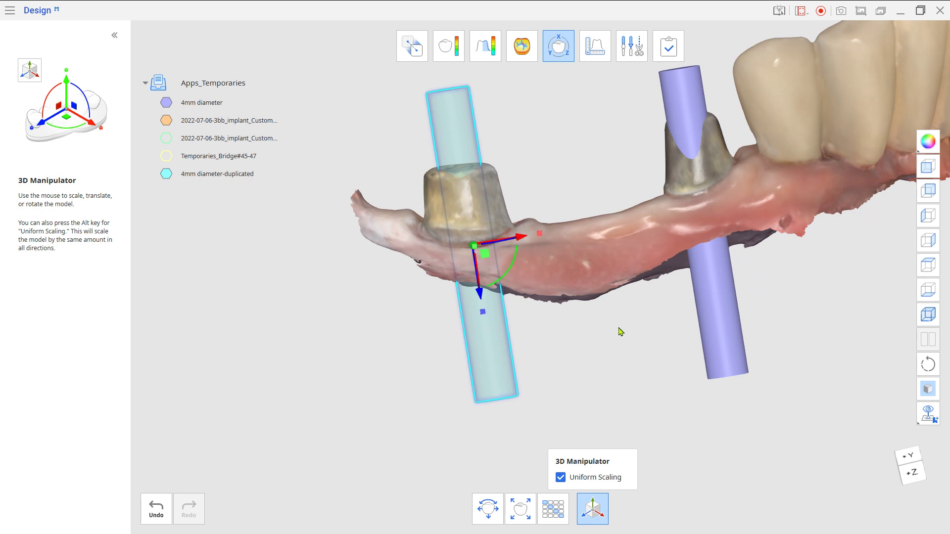
# Step: Open the Boolean tools with the temporary bridge shown again
pyautogui.click(632, 46)
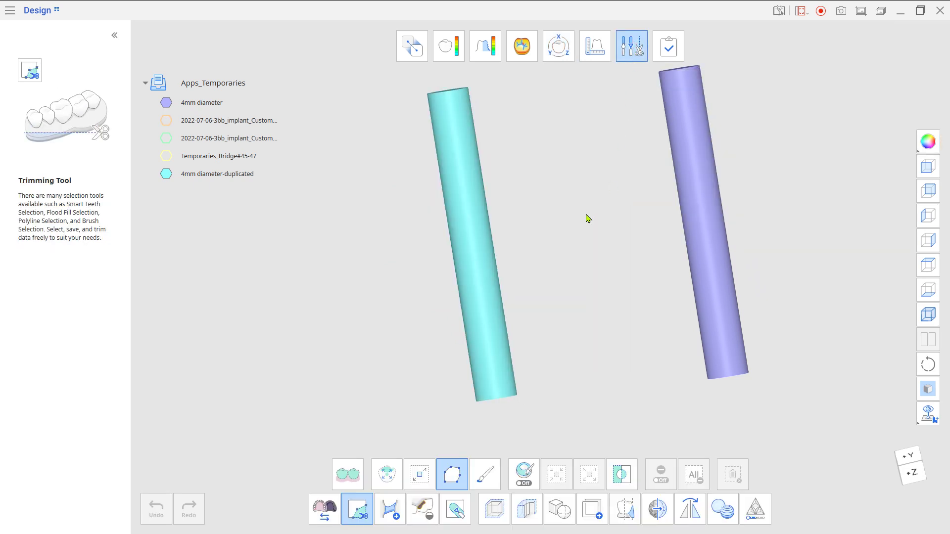
pyautogui.click(559, 509)
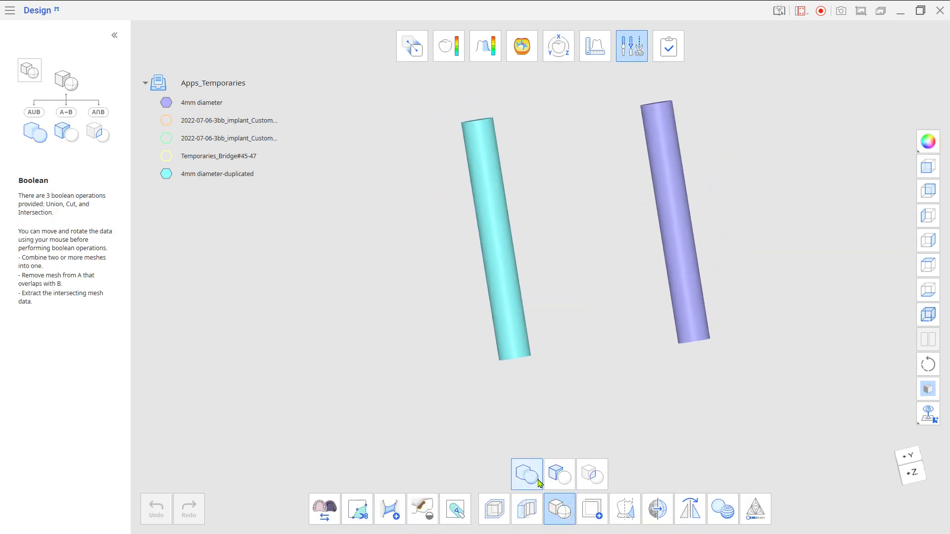
pyautogui.click(166, 156)
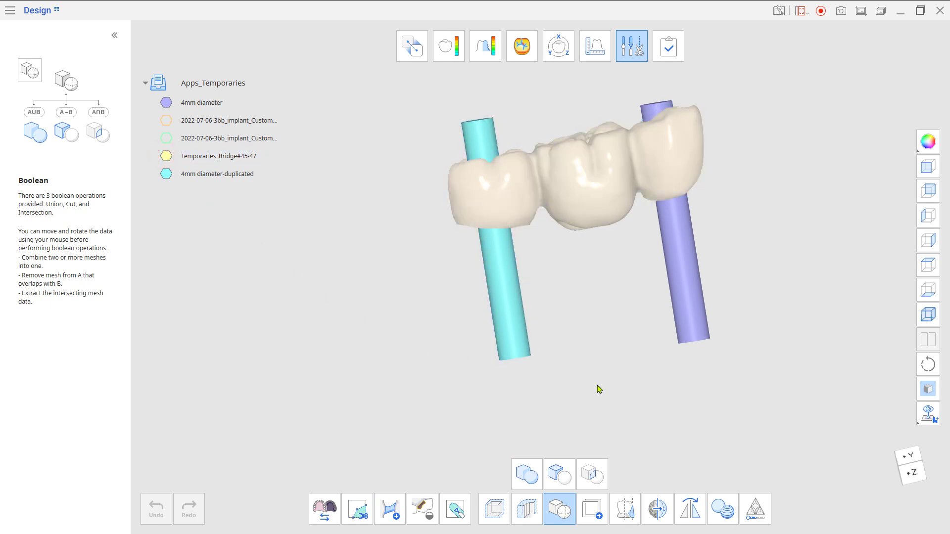
# Step: Cut the original and duplicated 4mm cylinders (B) out of Temporaries_Bridge#45-47 (A)
pyautogui.click(557, 478)
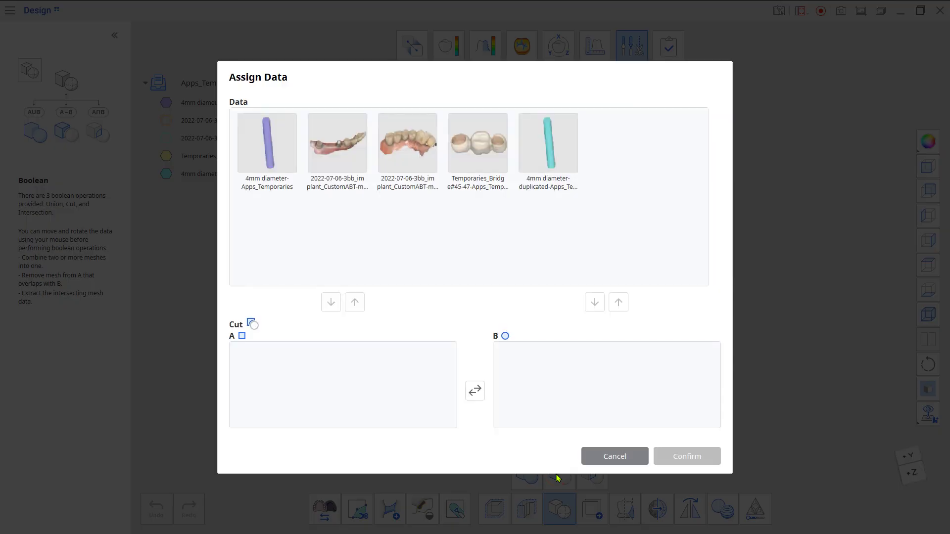
pyautogui.click(476, 170)
pyautogui.click(332, 304)
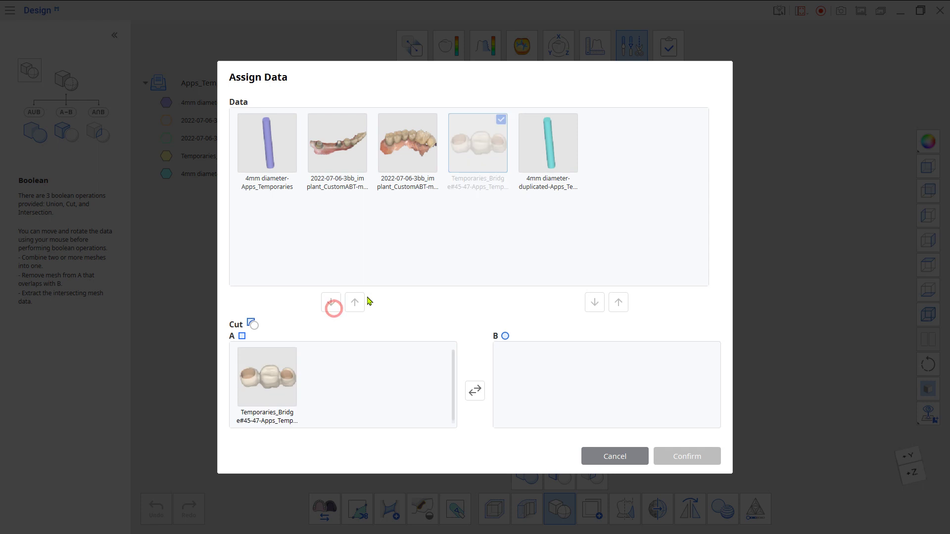
pyautogui.click(572, 169)
pyautogui.click(278, 151)
pyautogui.click(596, 303)
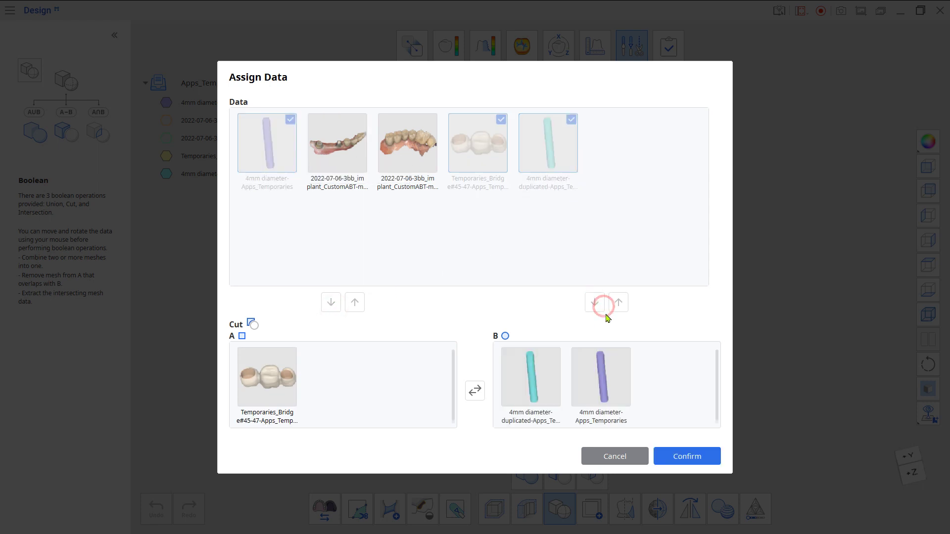
pyautogui.click(687, 456)
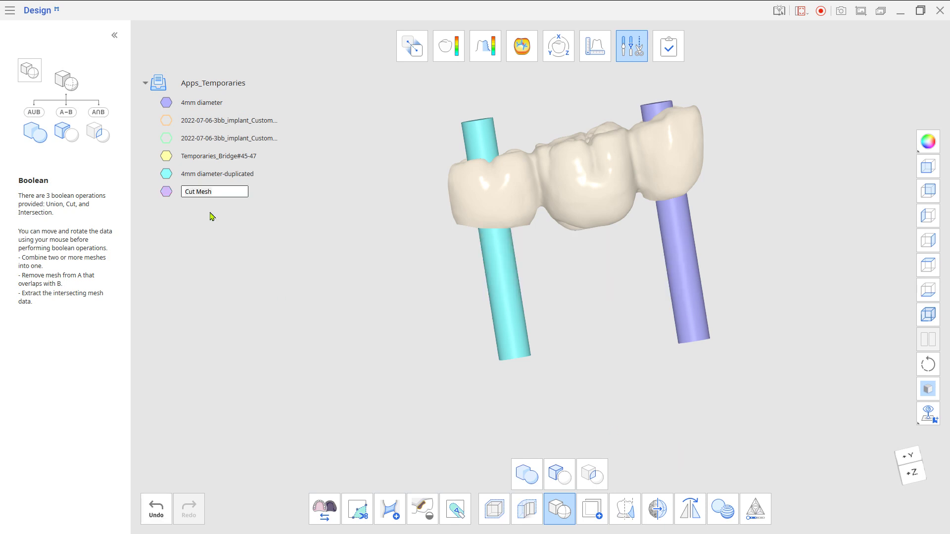
# Step: Rename the Cut Mesh to SCRP and hide both cylinders and the original bridge
pyautogui.write('SCRP')
pyautogui.press('Return')
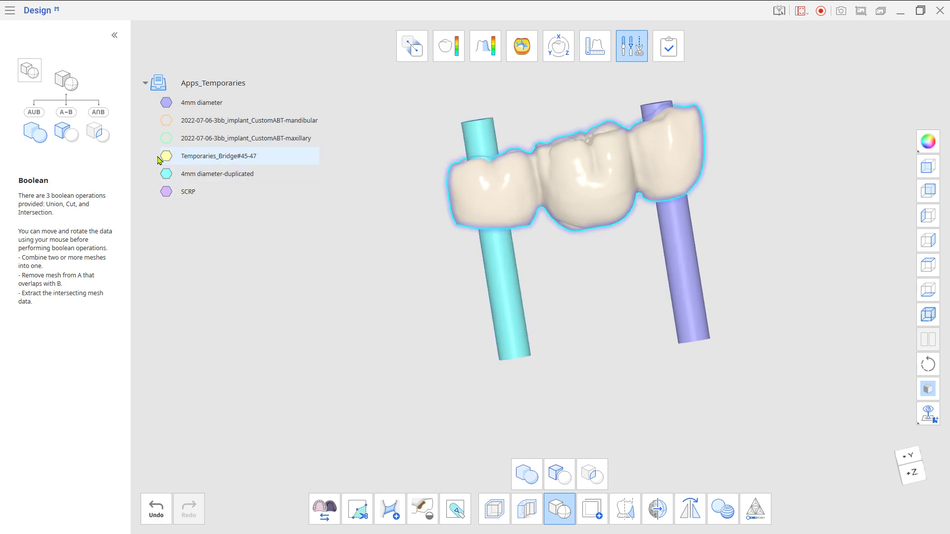
pyautogui.click(166, 173)
pyautogui.click(165, 157)
pyautogui.click(166, 102)
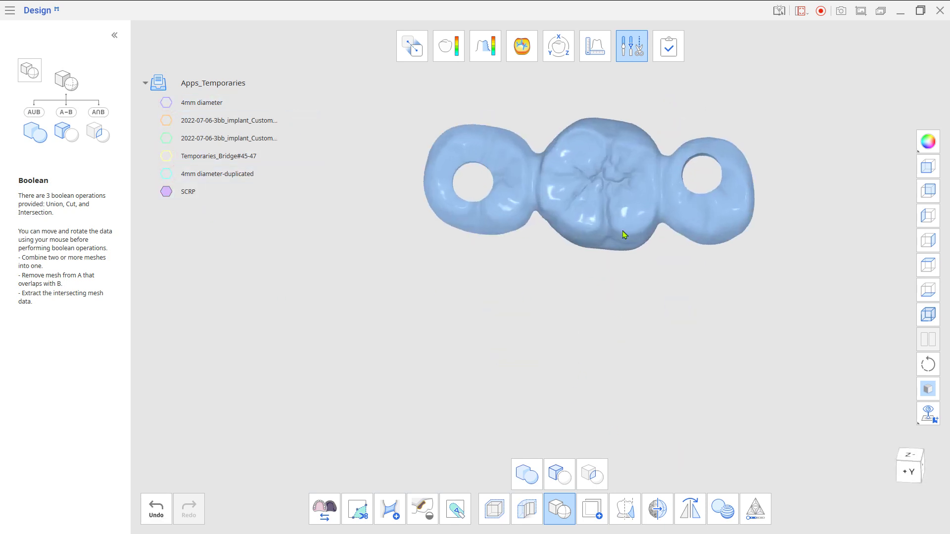